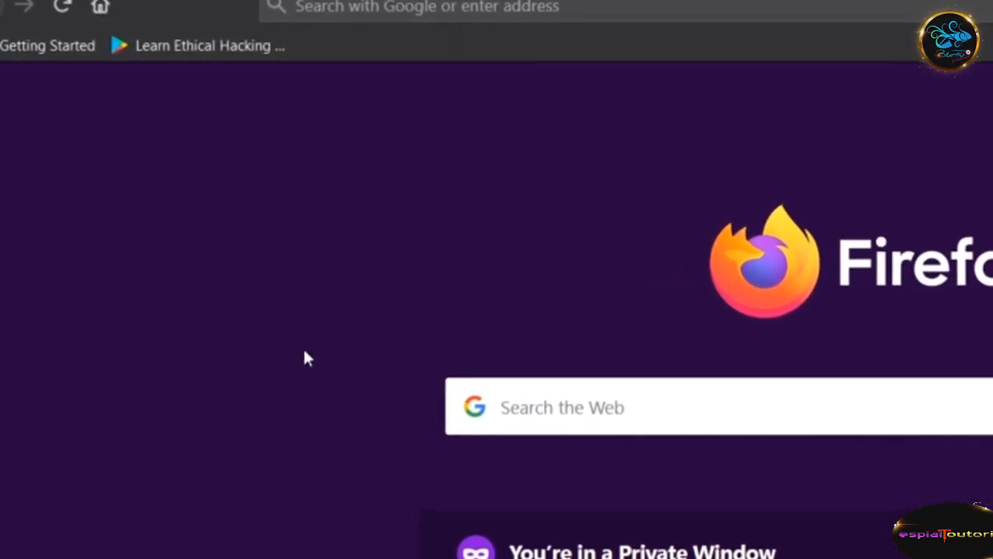
Step: Search the web for "virtual box"
left_click(394, 6)
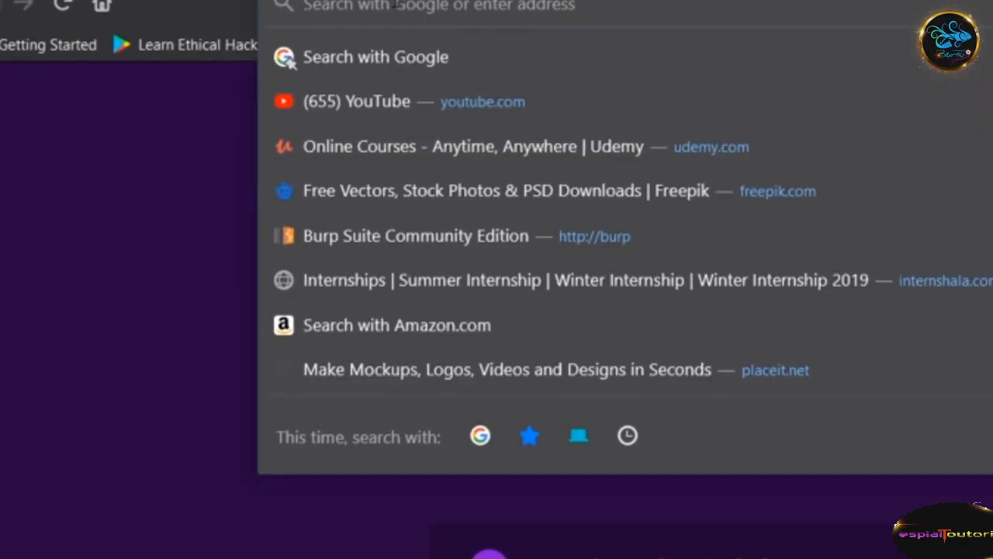
type("virtual box")
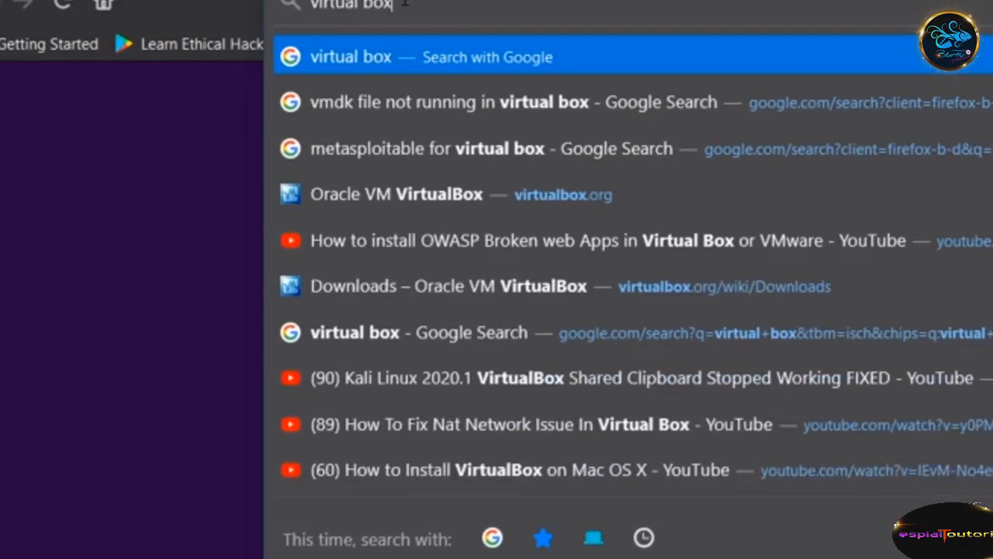
key("Return")
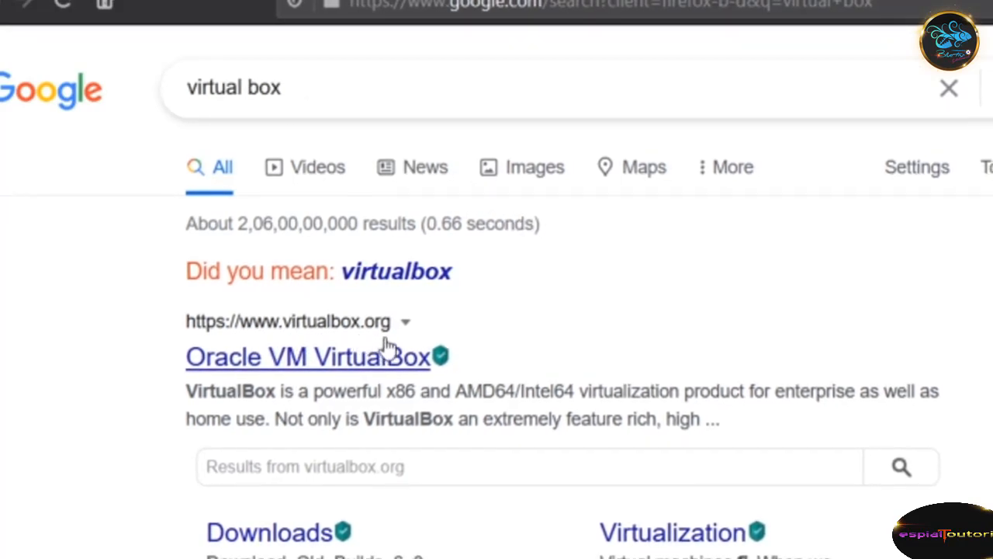
Step: Open the Oracle VM VirtualBox website from the search results and go to its VirtualBox 6.1 download page
scroll(127, 326, "down", 3)
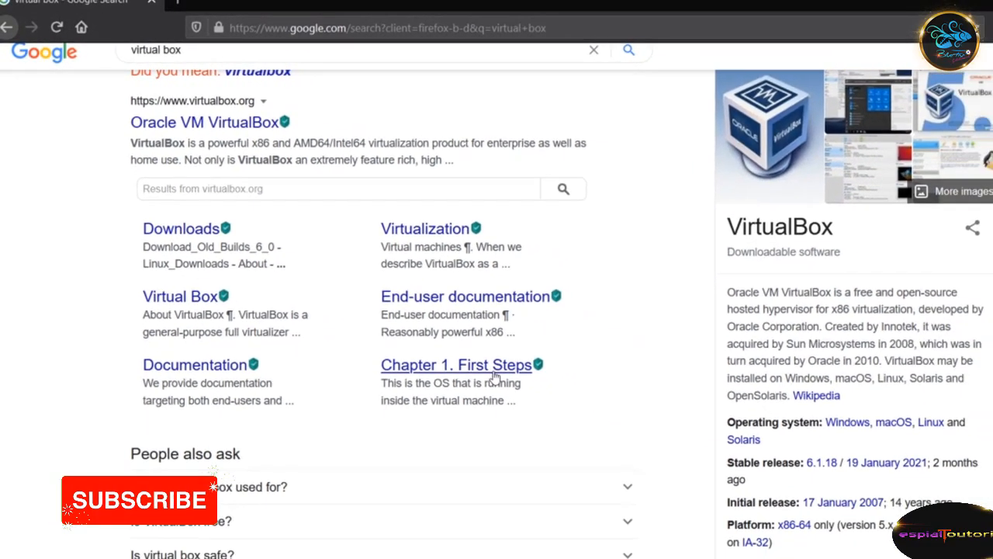
scroll(969, 288, "down", 3)
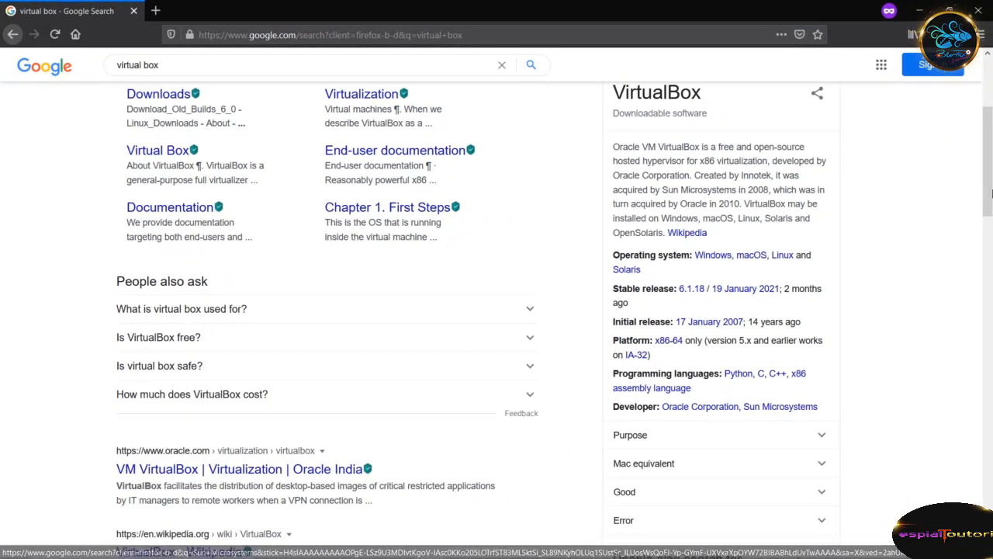
scroll(319, 224, "up", 3)
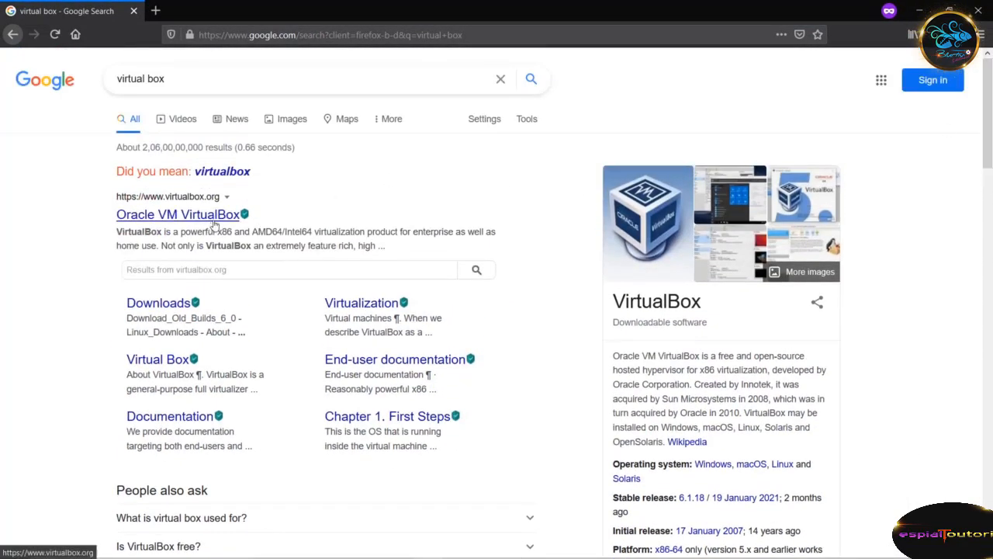
left_click(193, 220)
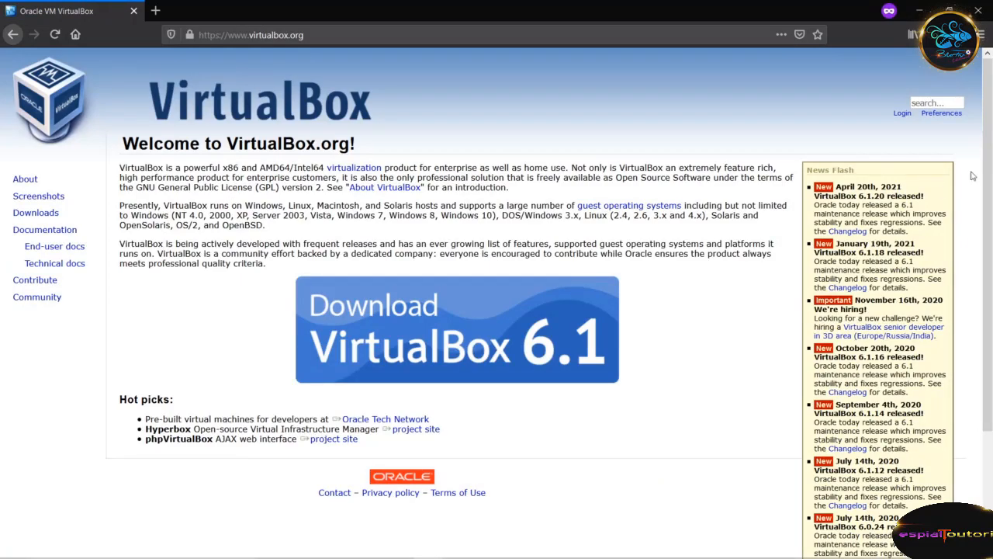
left_click_drag(987, 156, 991, 114)
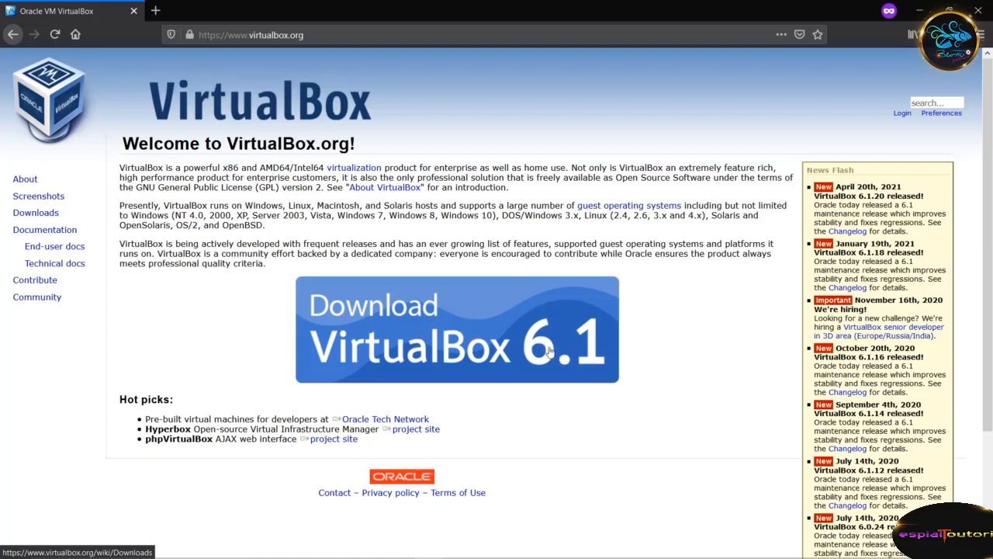
left_click(462, 353)
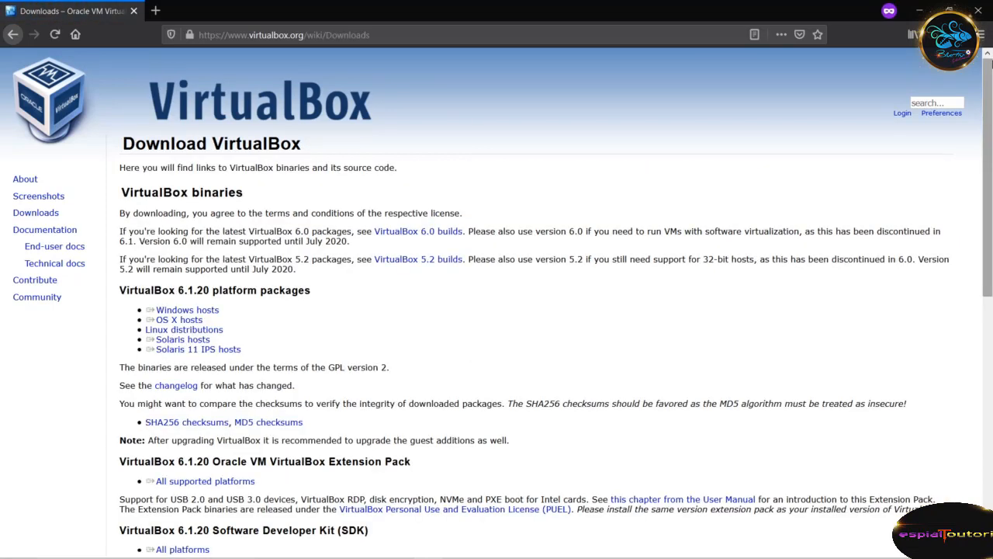
Step: Request the VirtualBox 6.1.20 platform package for Windows hosts, and cancel the file download
scroll(974, 139, "down", 2)
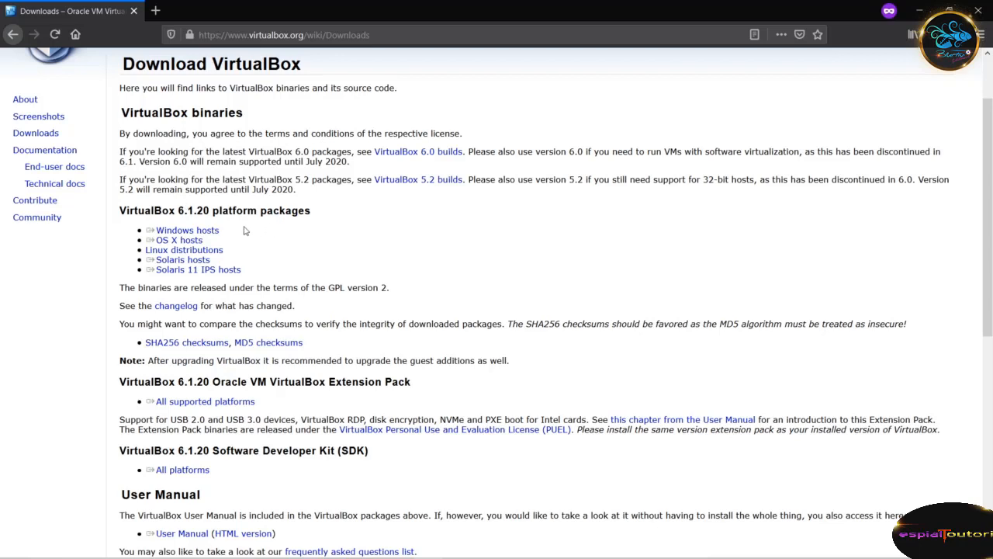
left_click(215, 234)
left_click(222, 234)
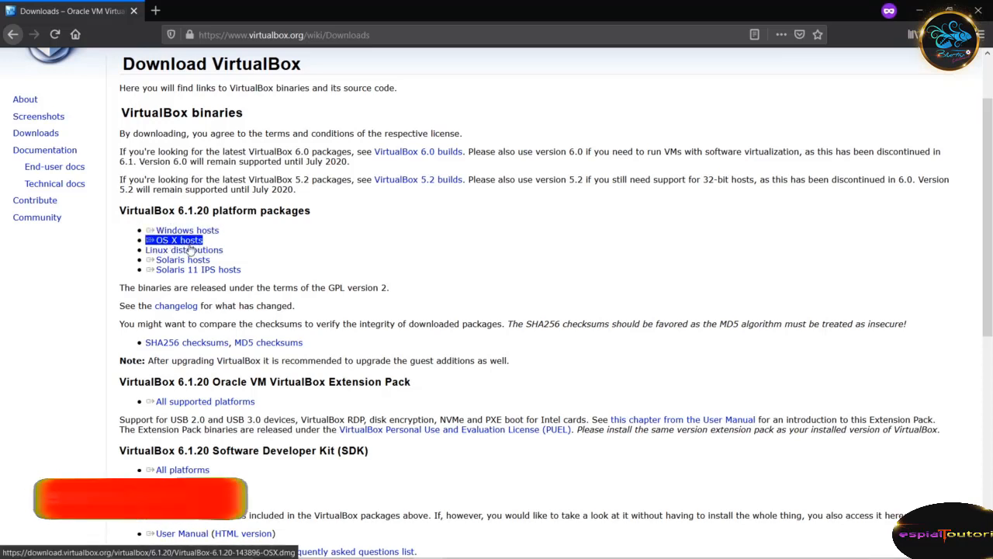
left_click(187, 250)
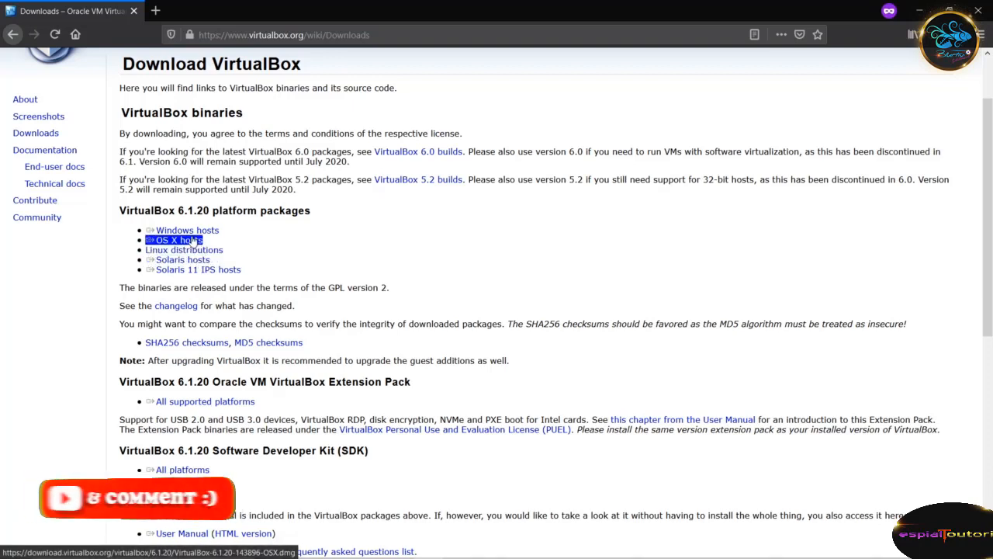
left_click(197, 232)
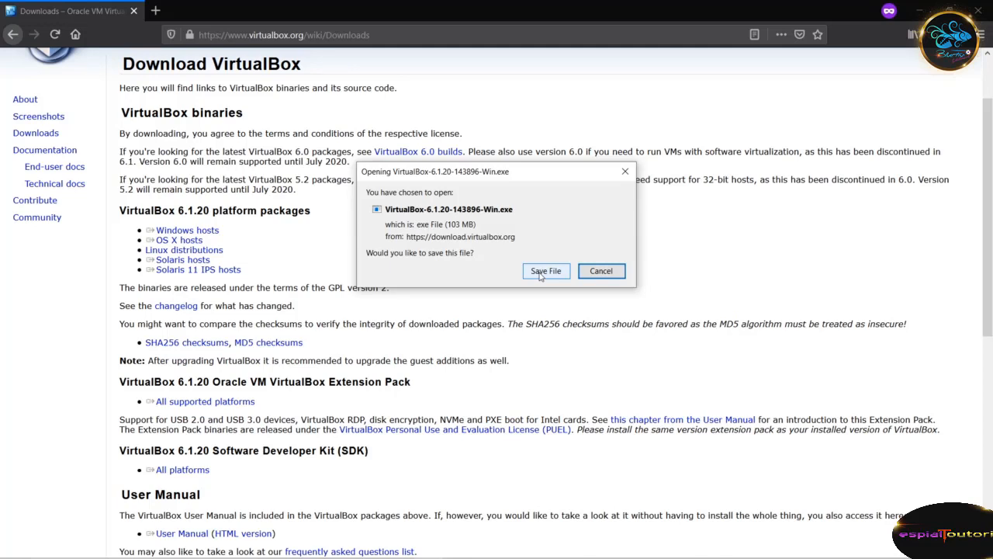
left_click(603, 277)
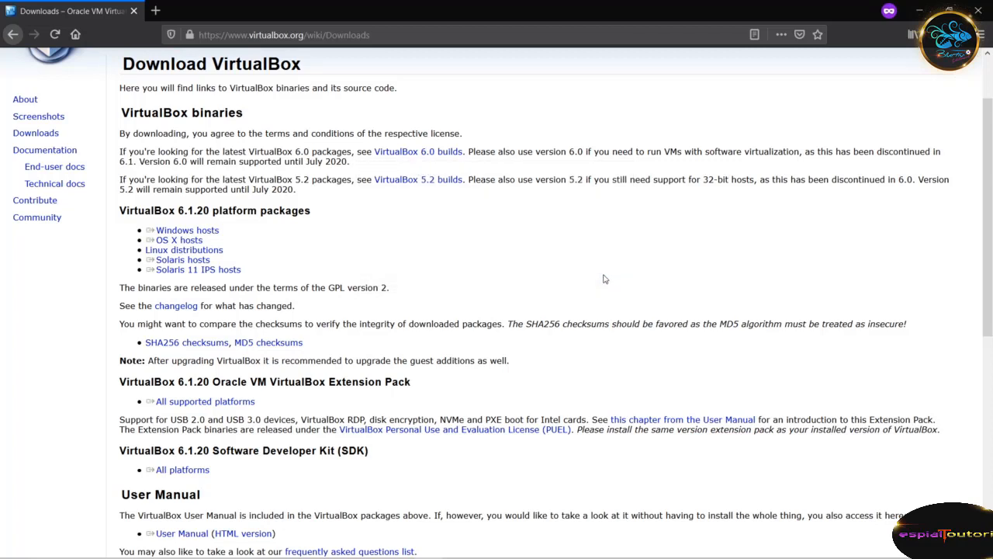
Step: Switch to Oracle VM VirtualBox Manager and look through the snapshots of the Metasploitable, MSEdge - Win10, Owaspbwa and Kali Linux machines
key("alt+Tab")
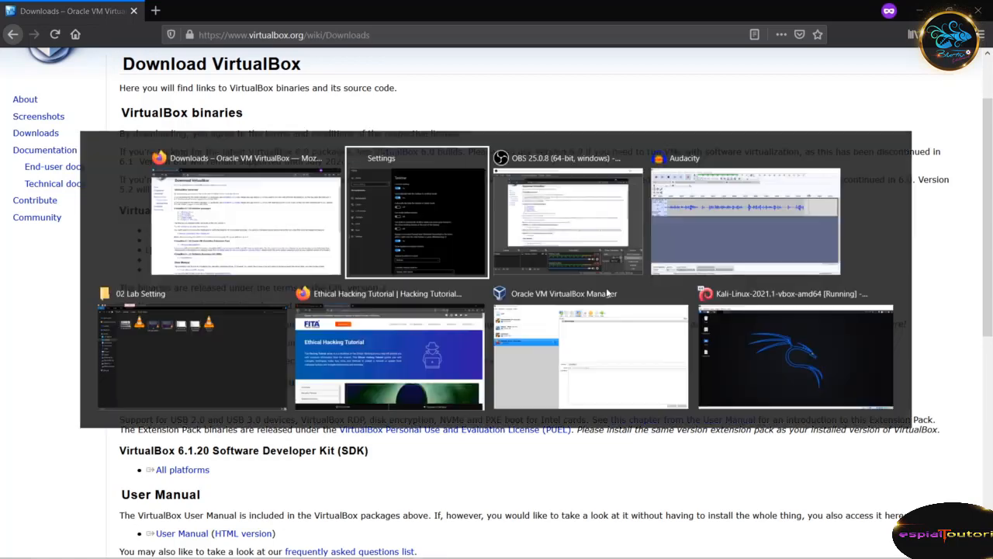
left_click(596, 374)
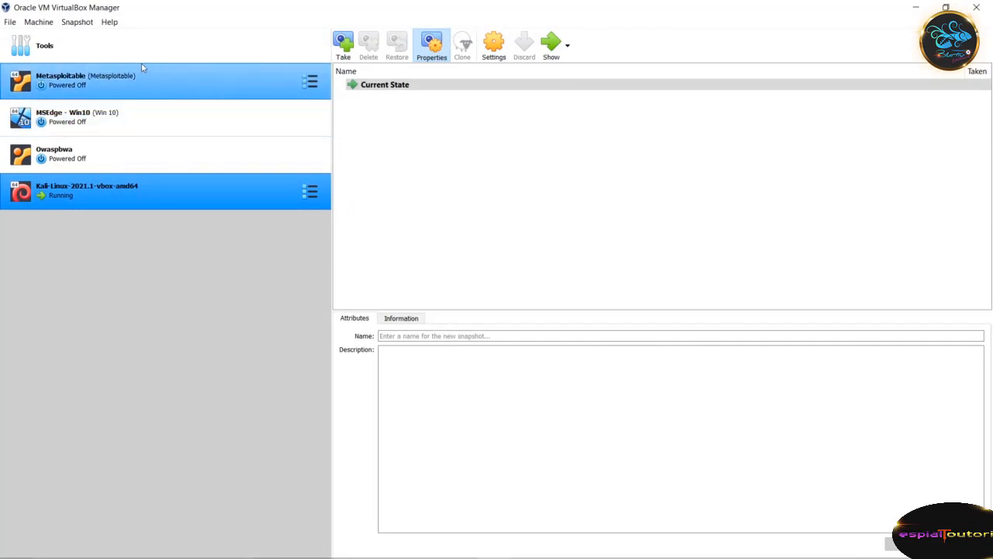
left_click(122, 82)
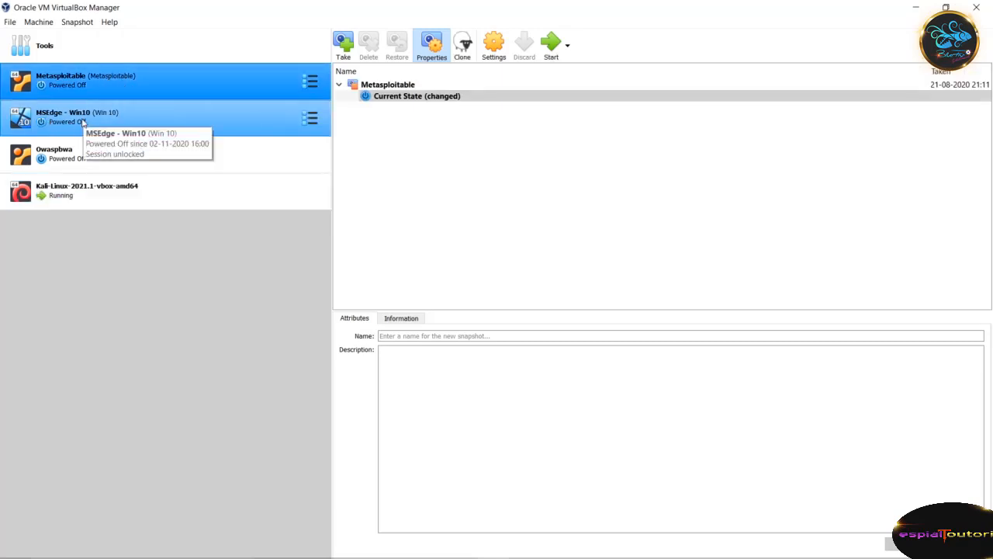
left_click(89, 159)
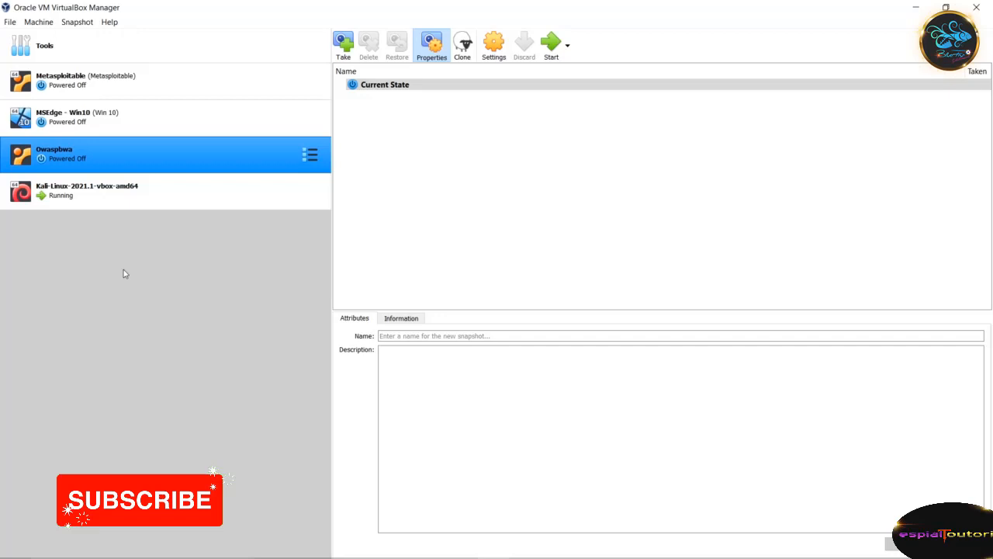
left_click(116, 193)
left_click(100, 165)
left_click(104, 120)
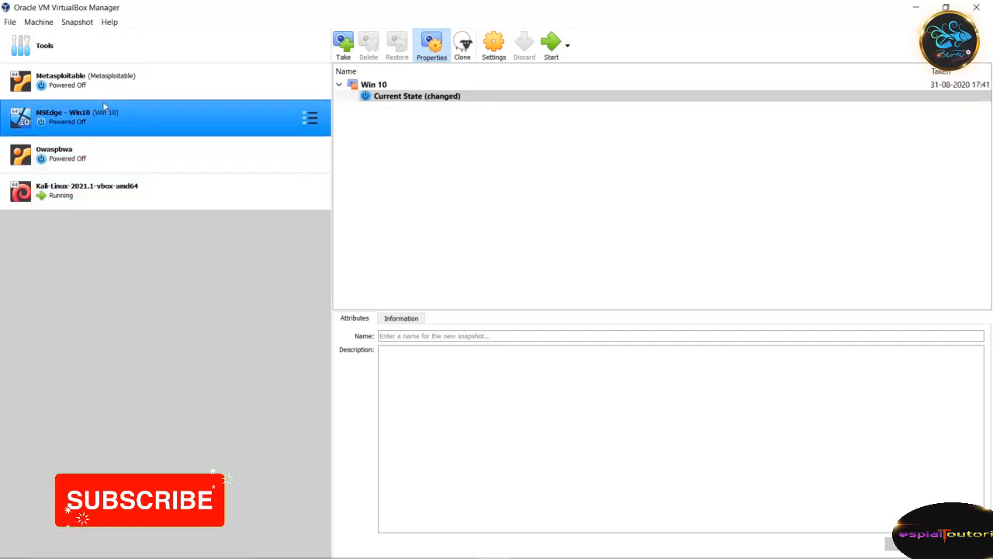
left_click(98, 87)
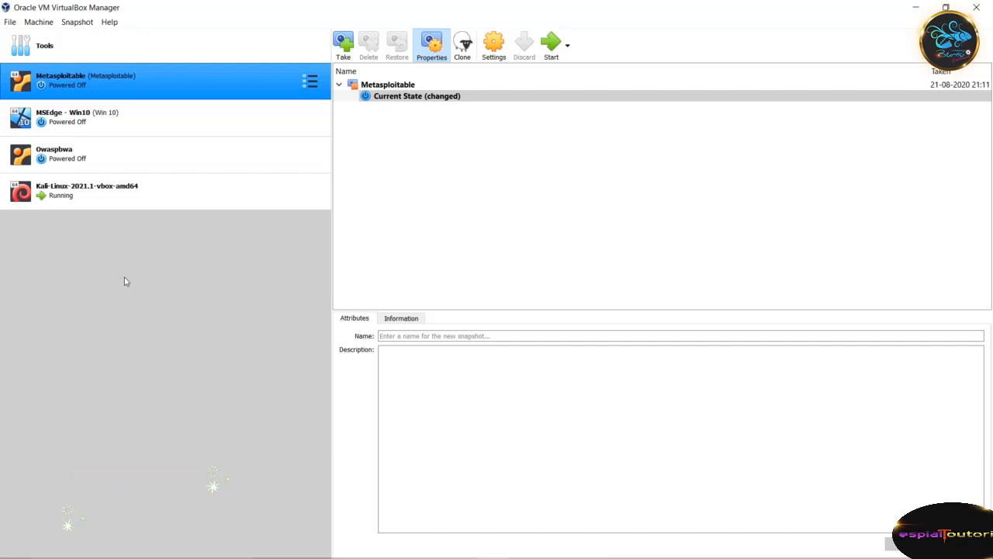
Step: Bring up the new virtual machine wizard and the Metasploitable snapshot dialog in turn, cancelling both
left_click(8, 24)
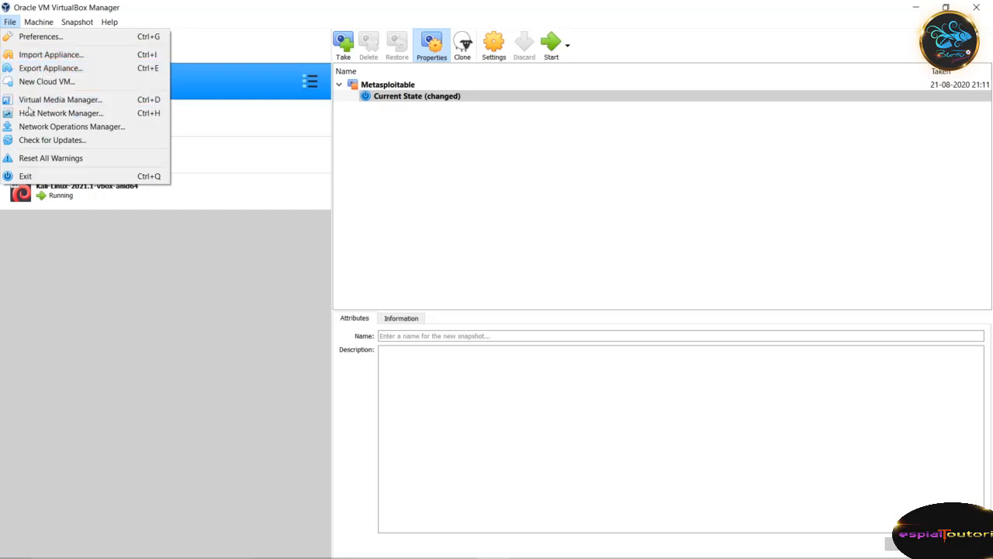
left_click(66, 238)
left_click(38, 22)
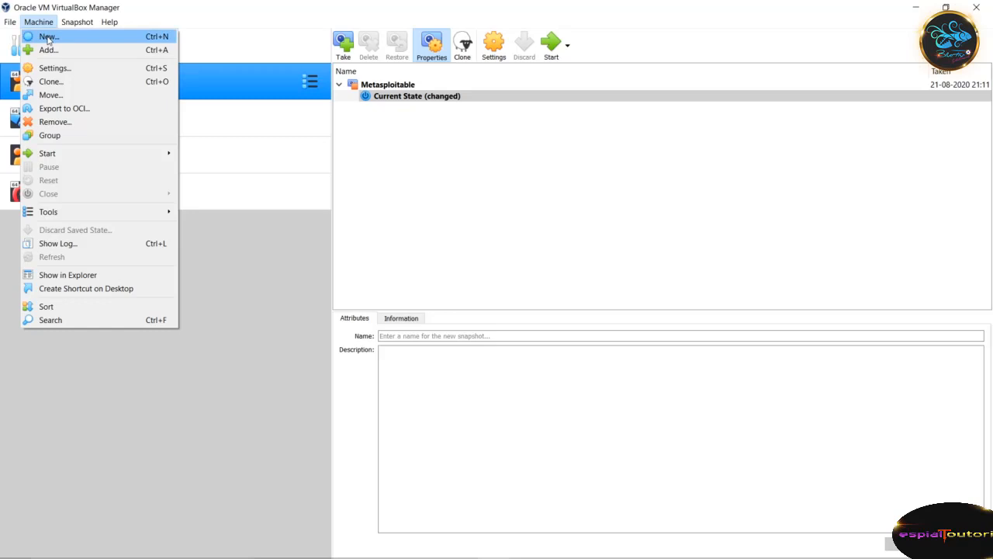
left_click(48, 37)
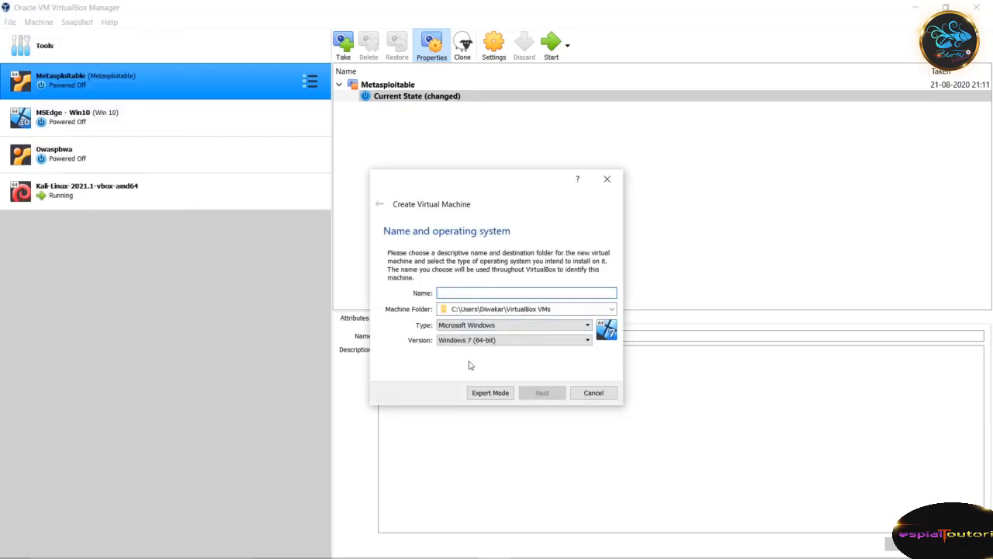
left_click(593, 393)
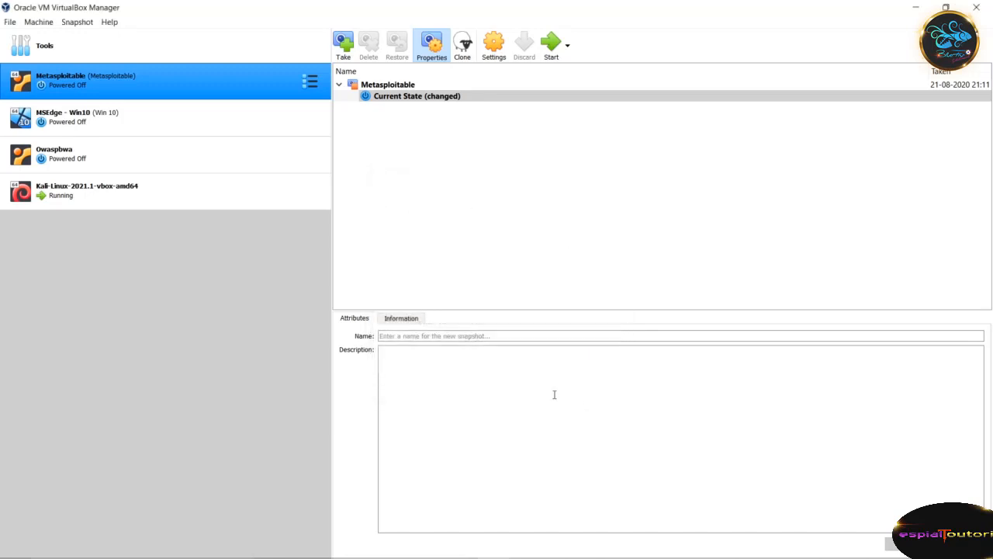
left_click(341, 47)
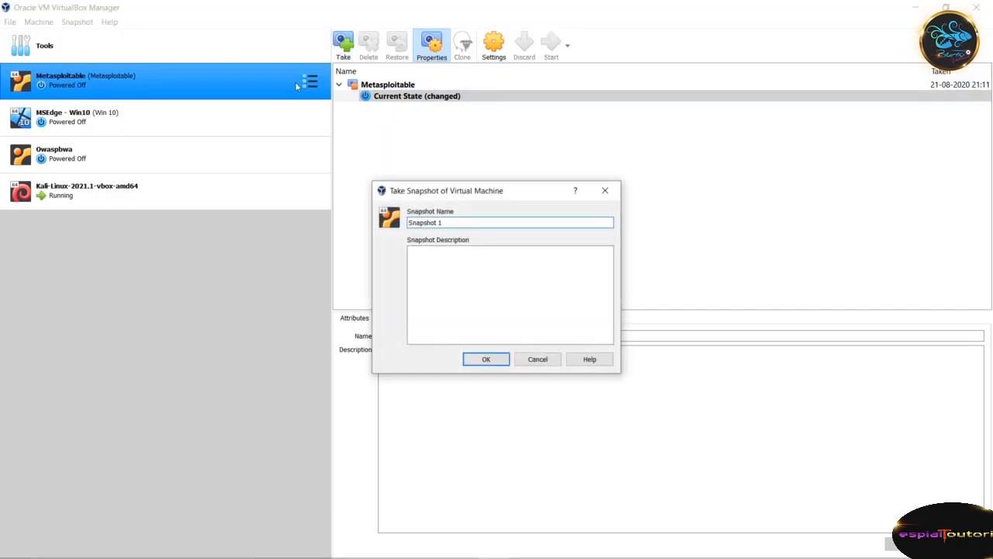
left_click(604, 190)
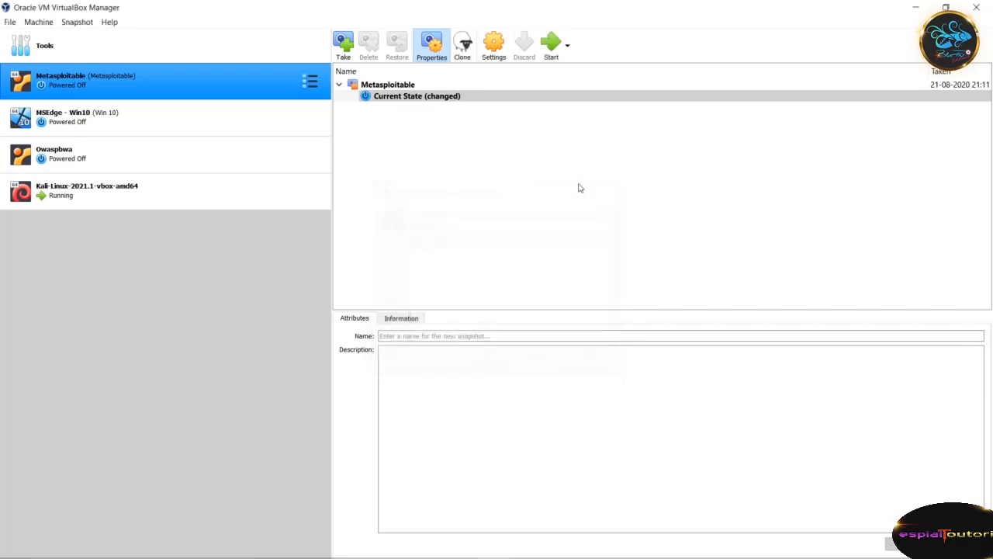
Step: Select the Kali-Linux-2021.1-vbox-amd64 machine, and hide and restore its snapshot properties
left_click(162, 116)
left_click(89, 201)
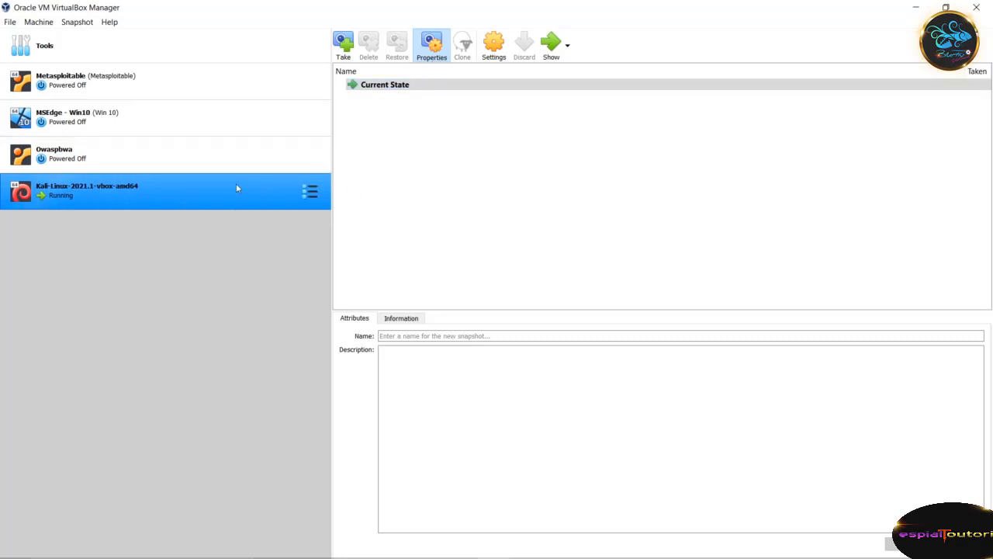
left_click(433, 56)
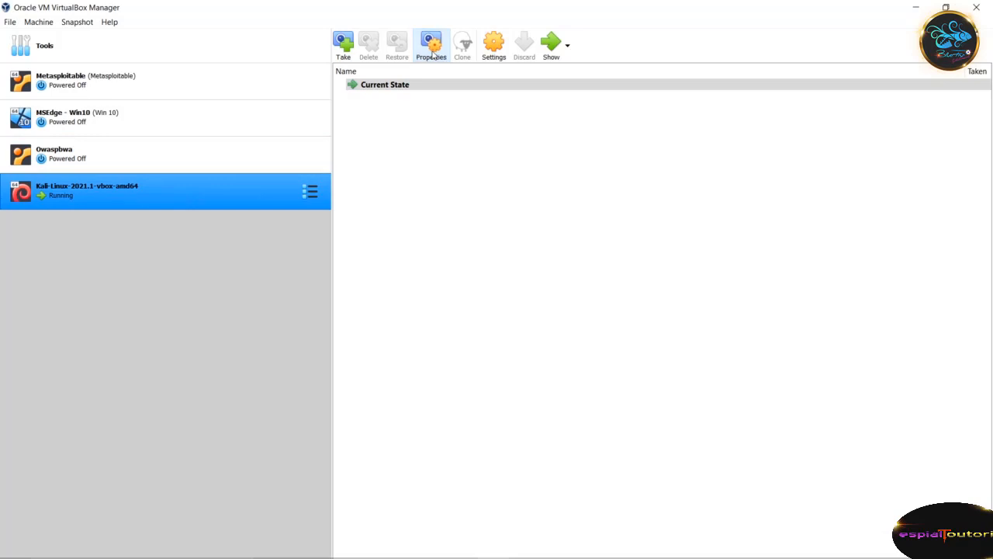
left_click(432, 52)
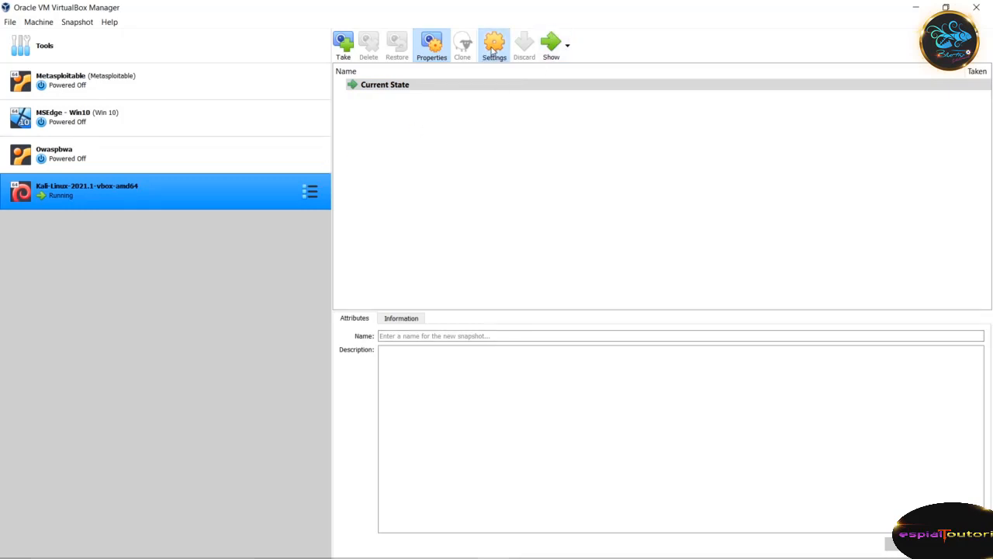
Step: Review every category of the Kali Linux machine's settings from General to User Interface, and close the settings without changes
left_click(491, 59)
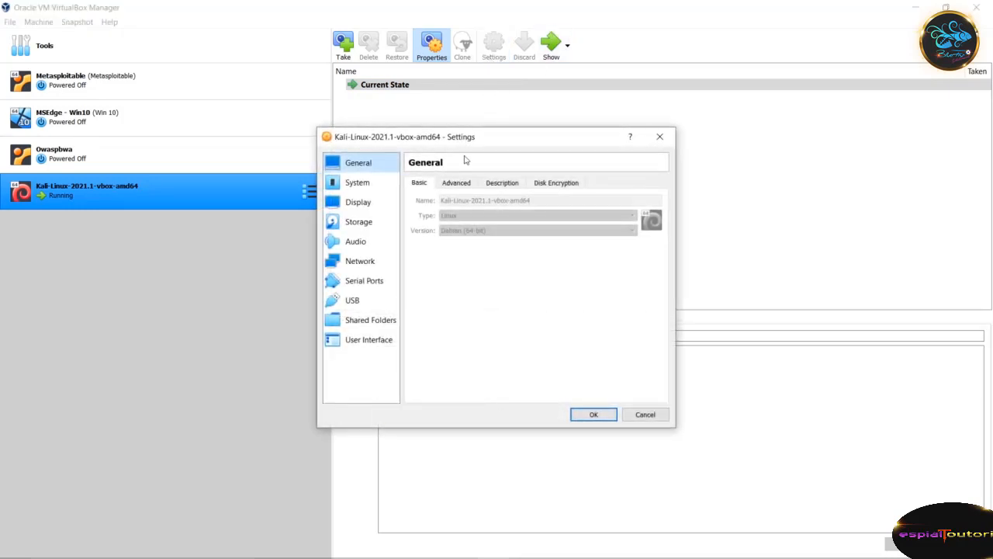
left_click_drag(490, 137, 427, 82)
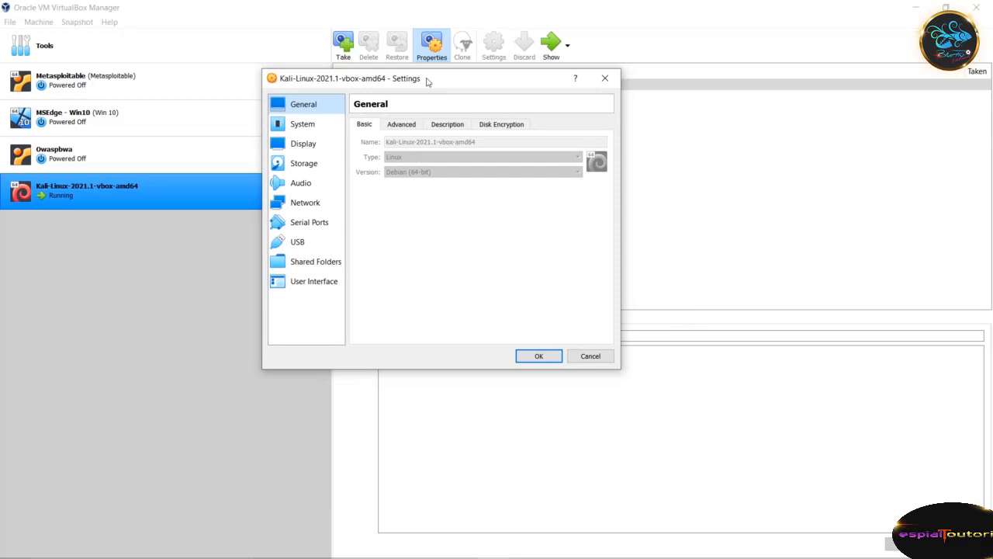
left_click(313, 128)
left_click(305, 145)
left_click(312, 165)
left_click(311, 184)
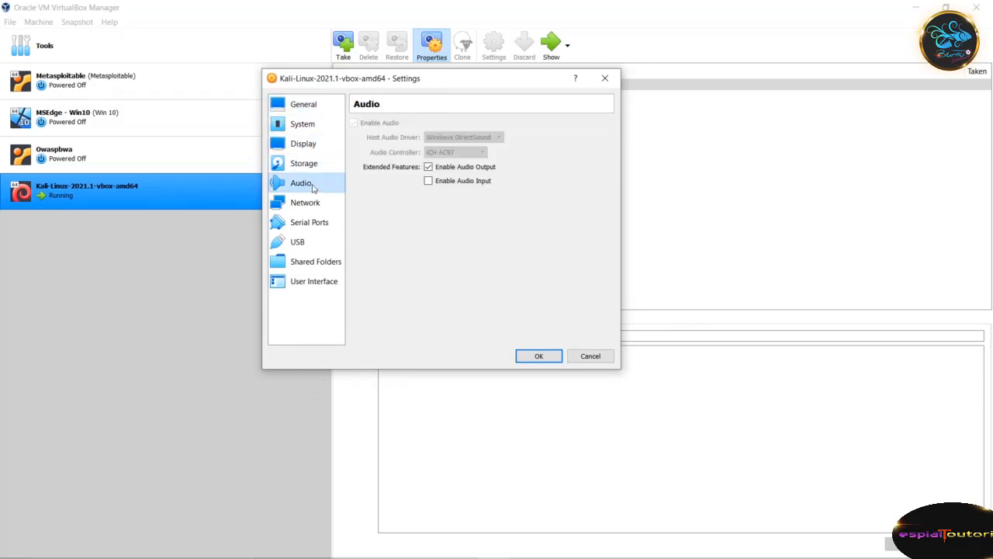
left_click(318, 206)
left_click(318, 224)
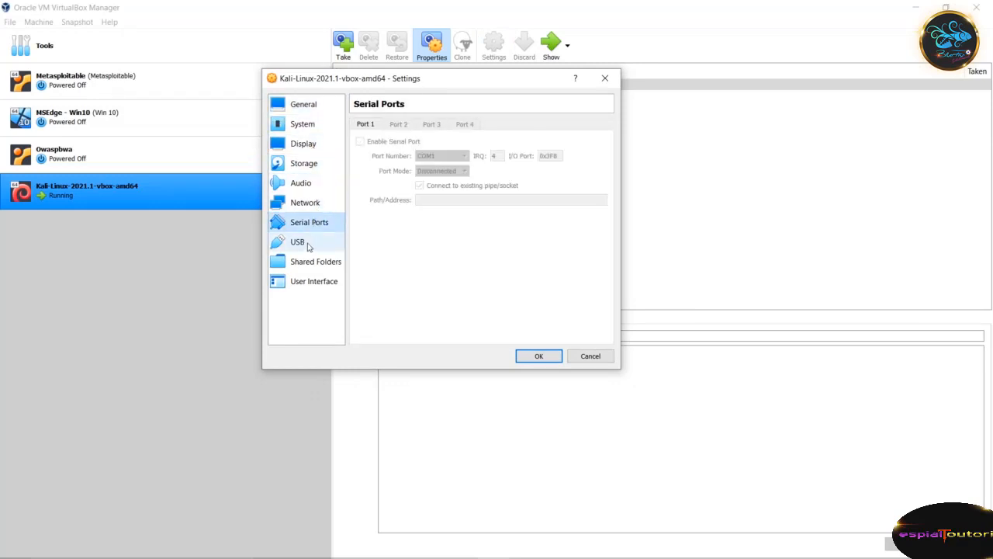
left_click(311, 245)
left_click(314, 265)
left_click(314, 284)
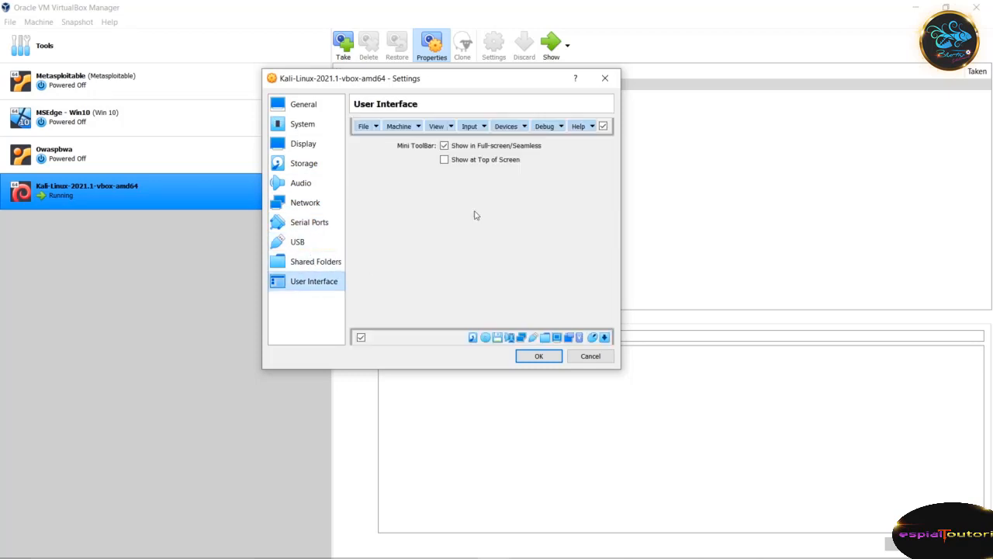
left_click(604, 78)
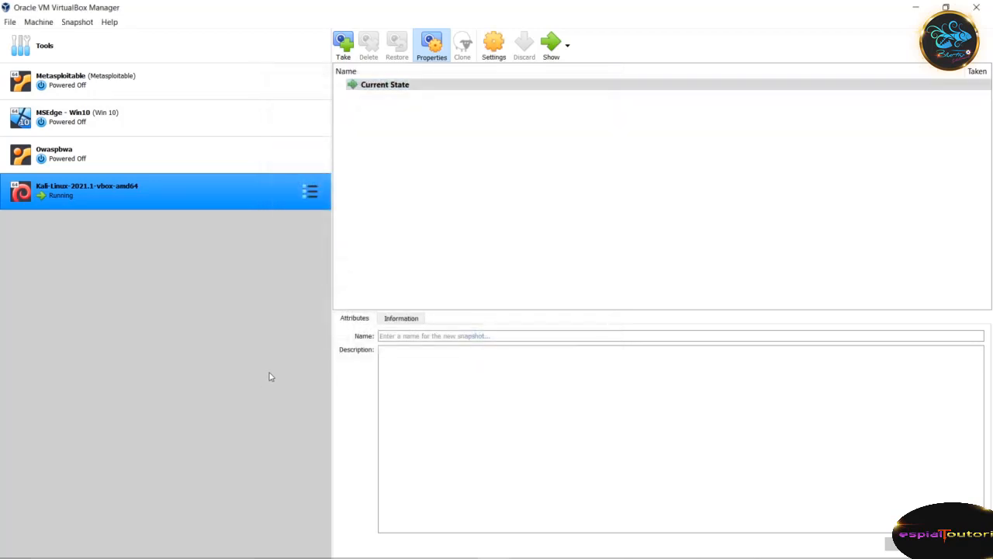